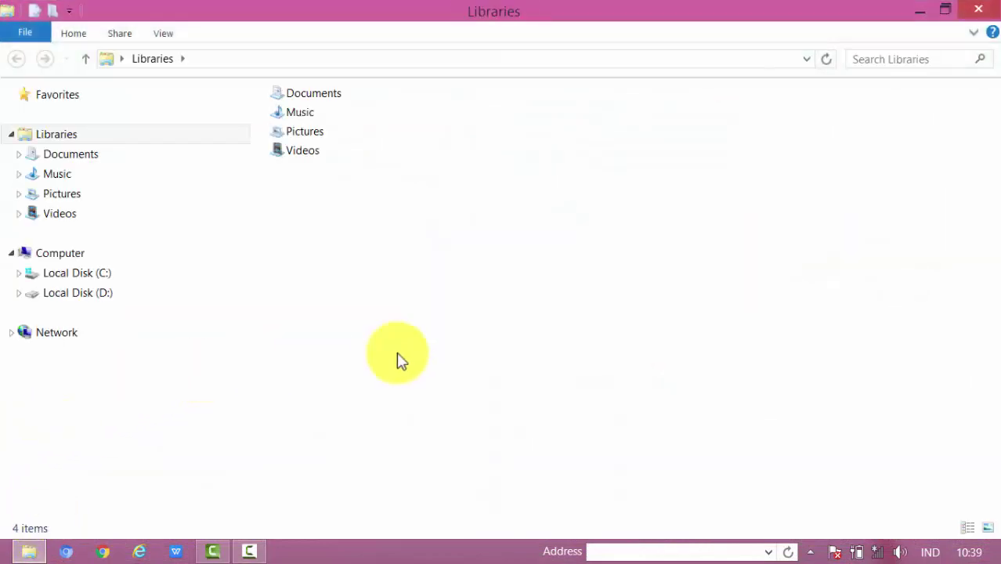
# Search Local Disk (D:) for *.doc and look through the list of matching files.
pyautogui.click(78, 294)
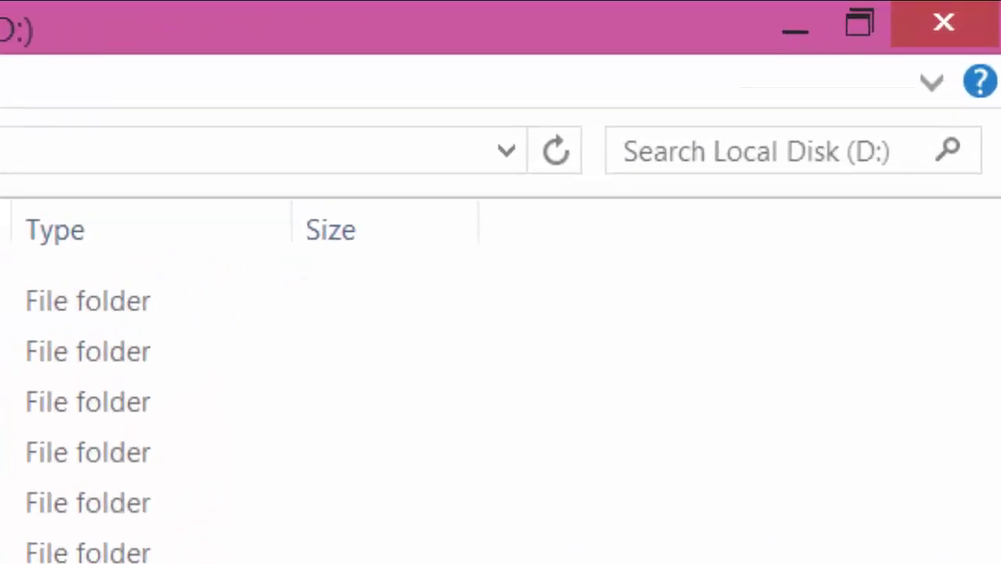
pyautogui.click(707, 148)
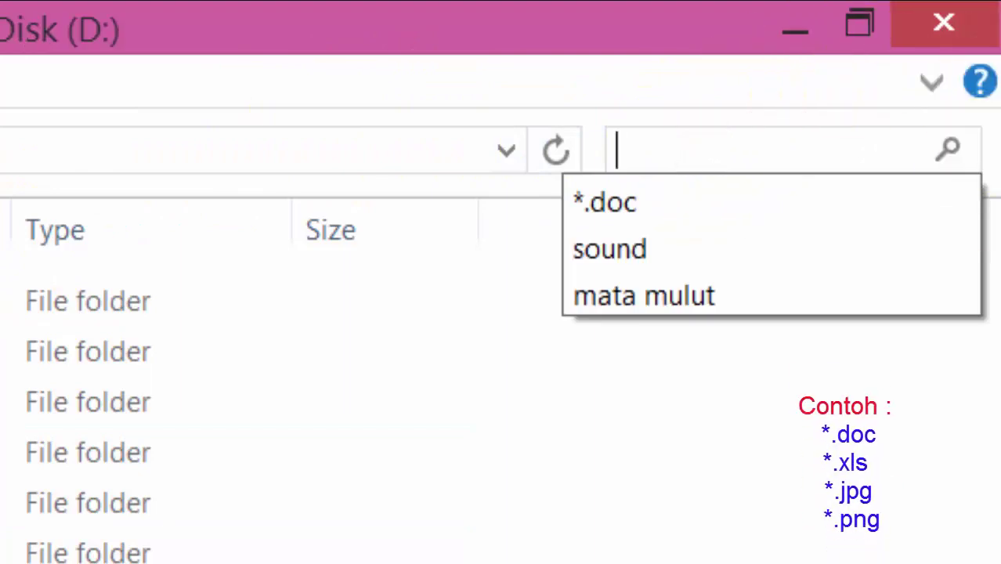
pyautogui.write('*')
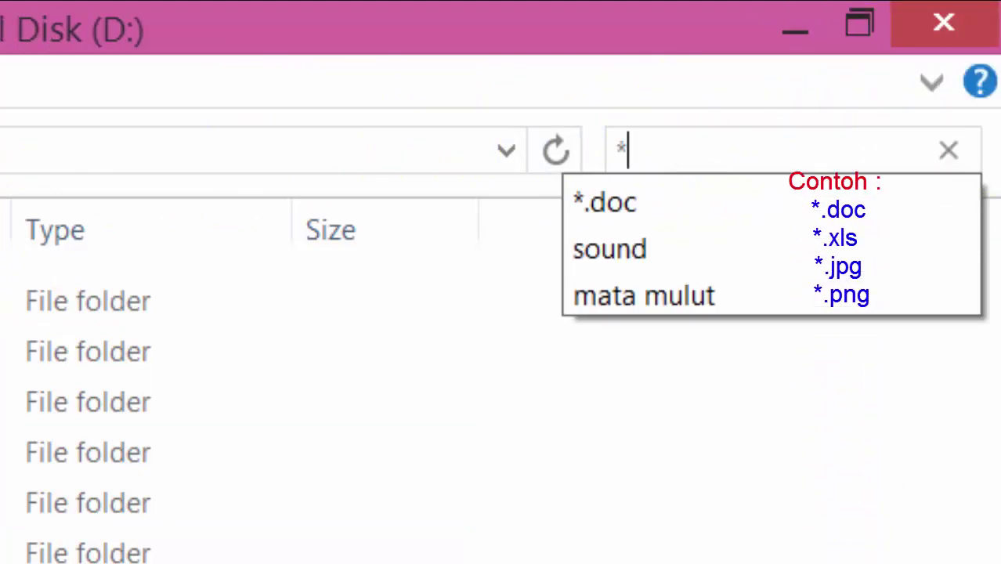
pyautogui.write('.')
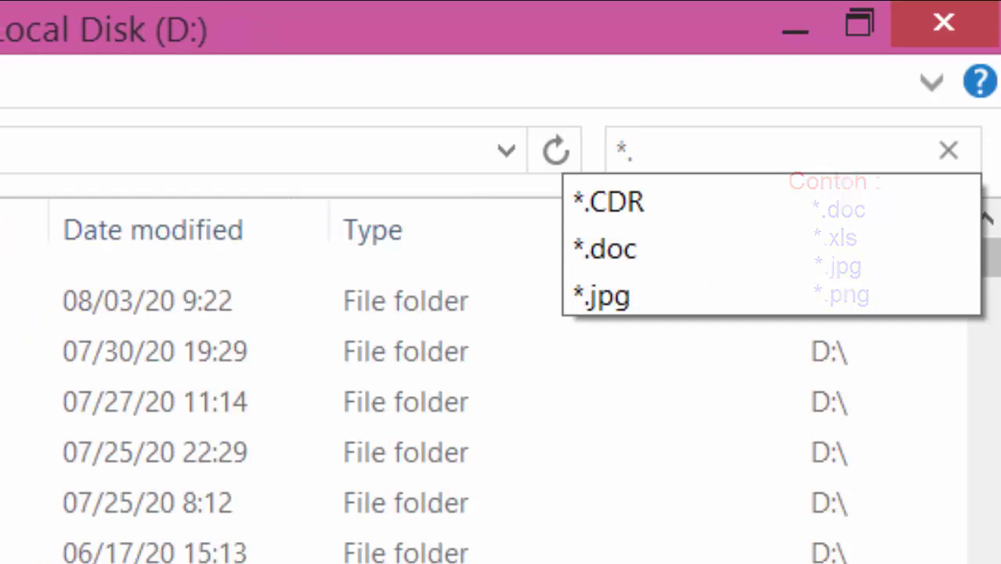
pyautogui.write('doc')
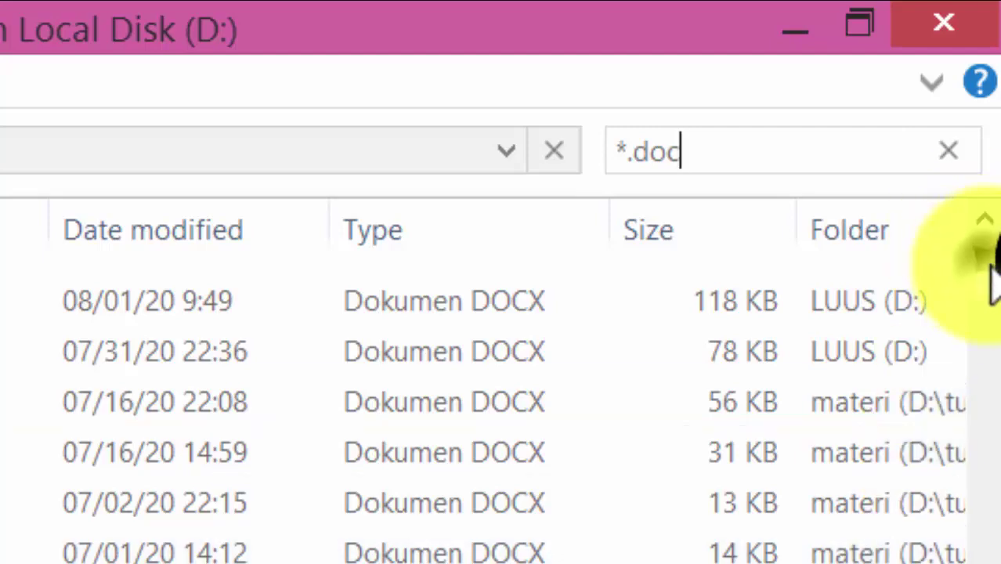
pyautogui.moveTo(993, 242); pyautogui.dragTo(989, 563)
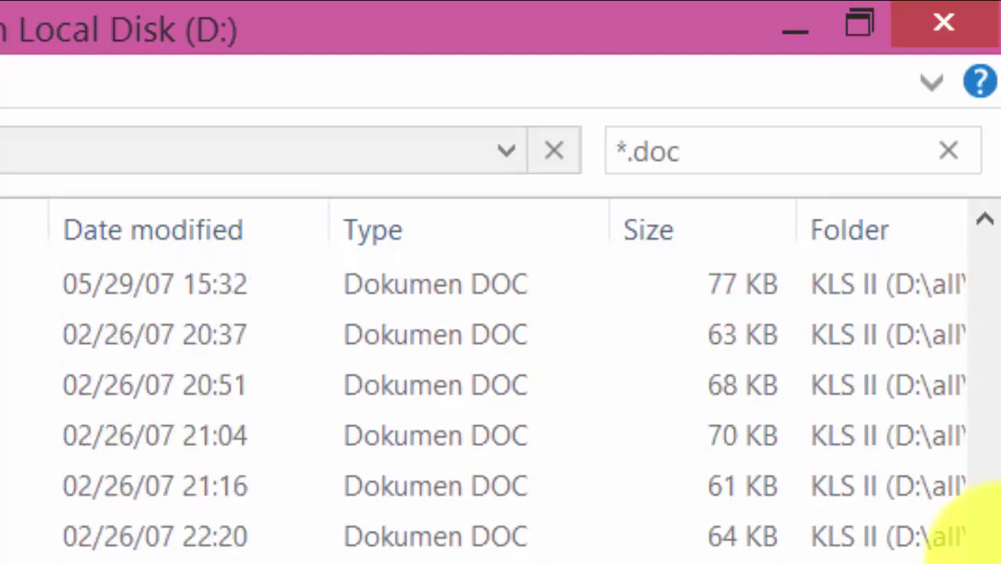
pyautogui.moveTo(986, 555); pyautogui.dragTo(979, 239)
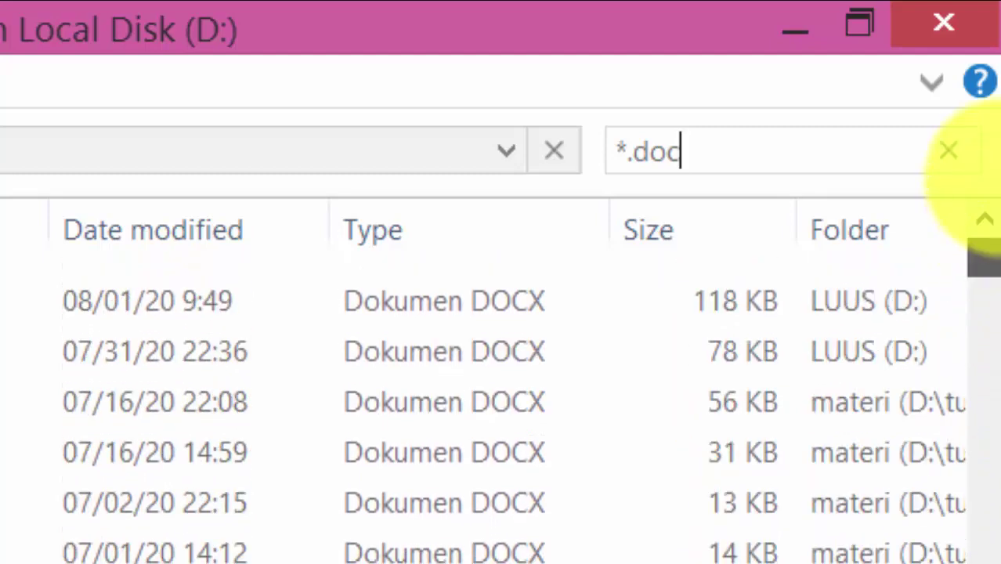
pyautogui.click(952, 457)
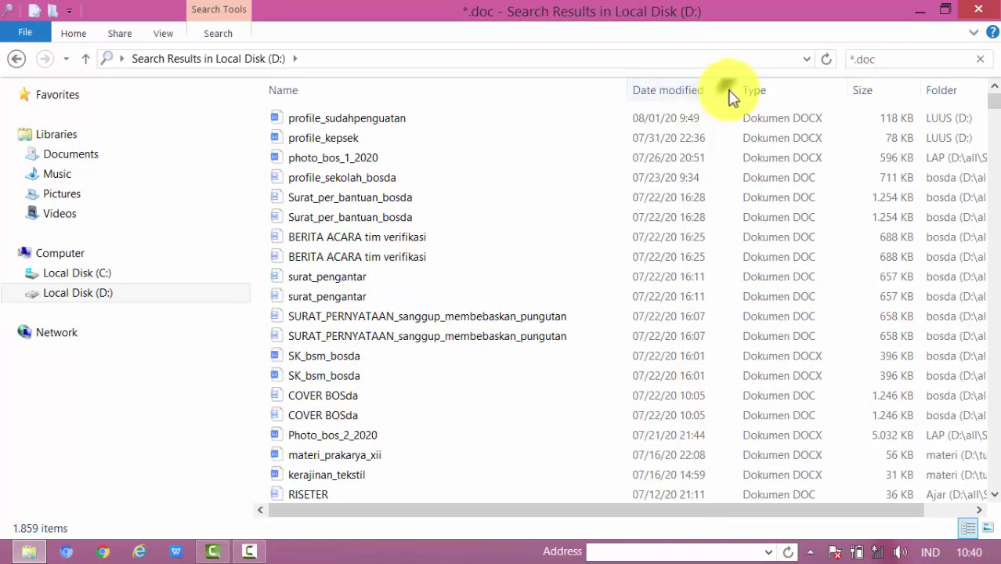
# Filter the search results by modification date to last week, and replace that filter with 1 August 2020.
pyautogui.click(730, 88)
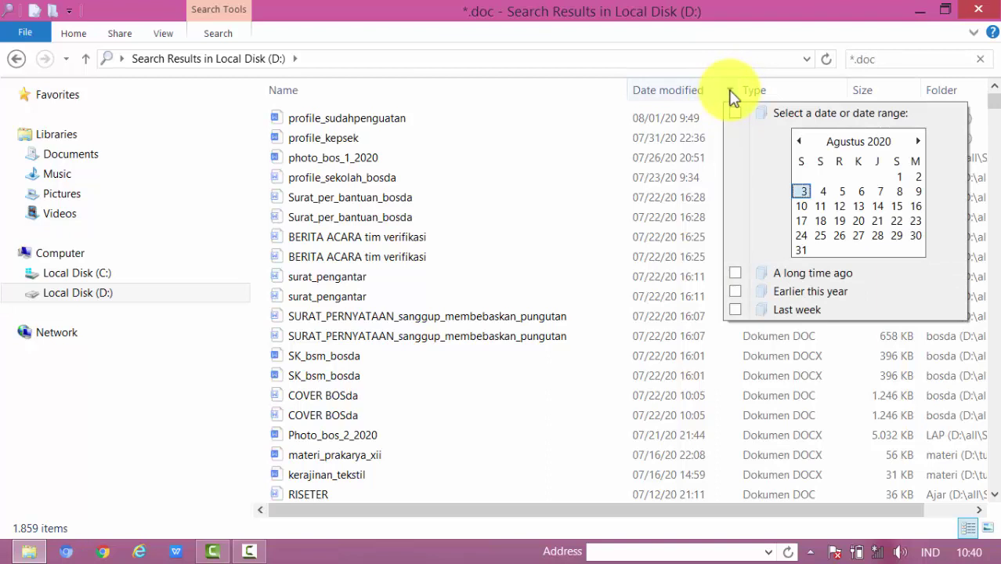
pyautogui.click(736, 310)
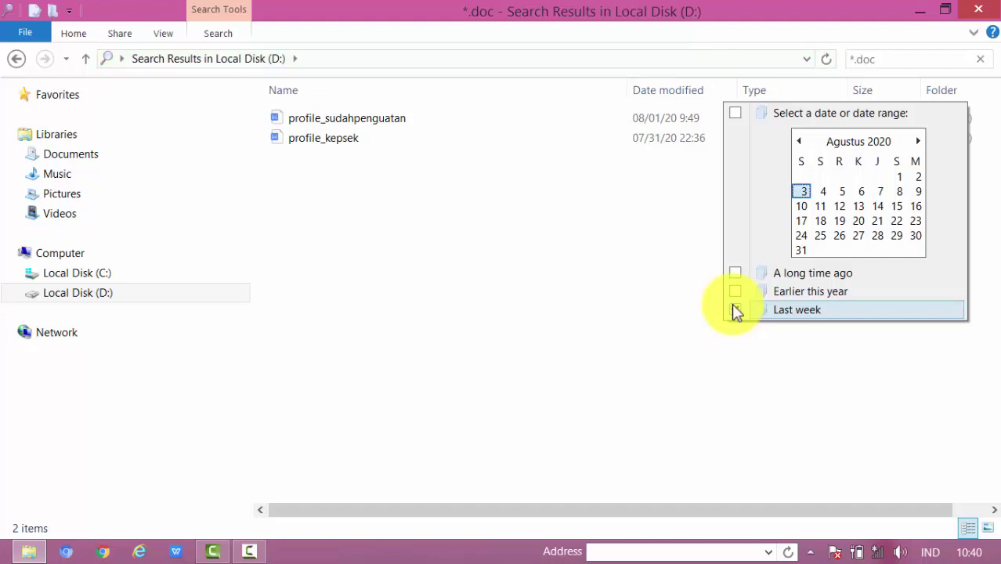
pyautogui.click(734, 308)
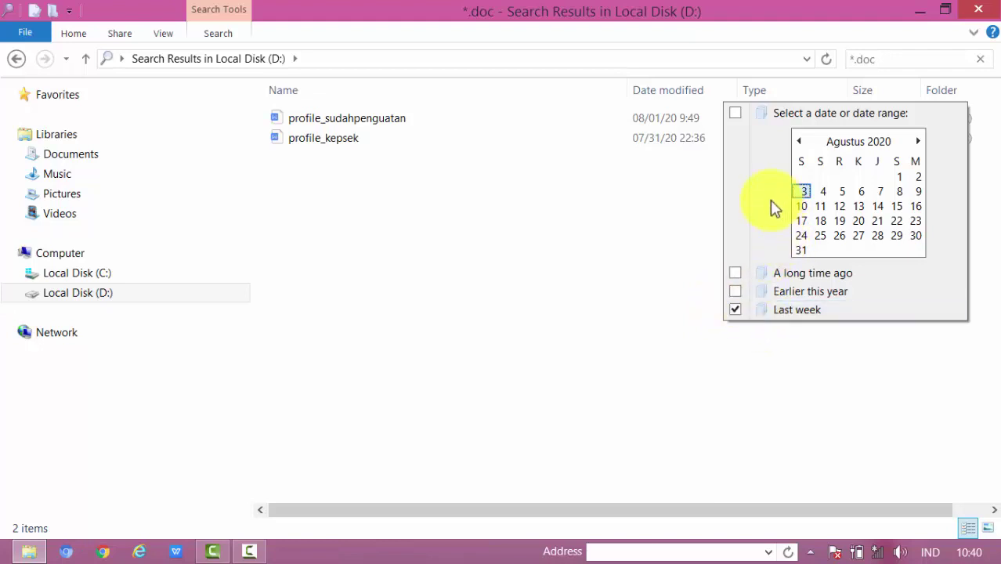
pyautogui.click(899, 177)
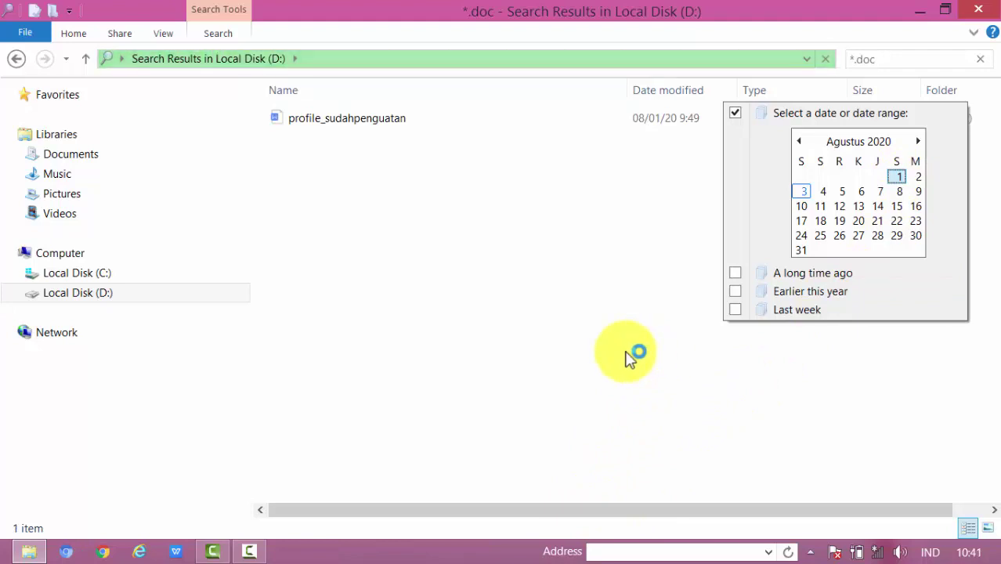
pyautogui.click(391, 227)
# Open profile_sudahpenguatan to view it, and close it and WPS Office without saving the changes to Dokumen1.
pyautogui.click(337, 124)
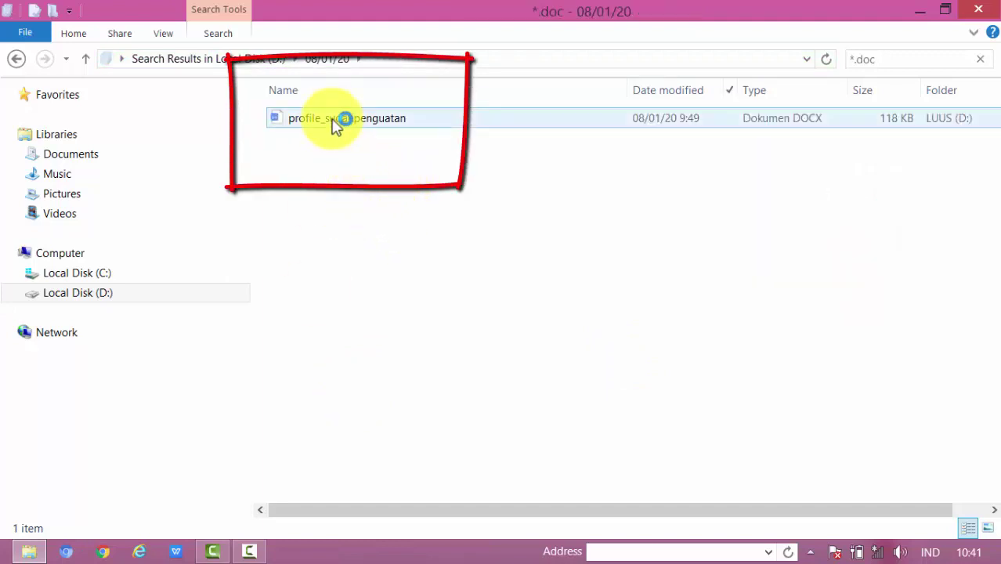
pyautogui.click(337, 124)
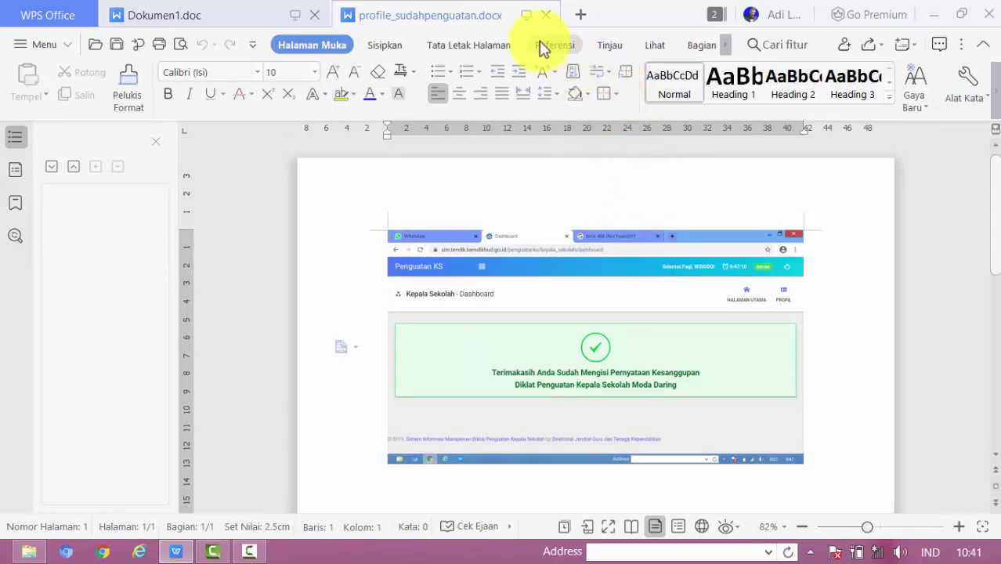
pyautogui.click(547, 16)
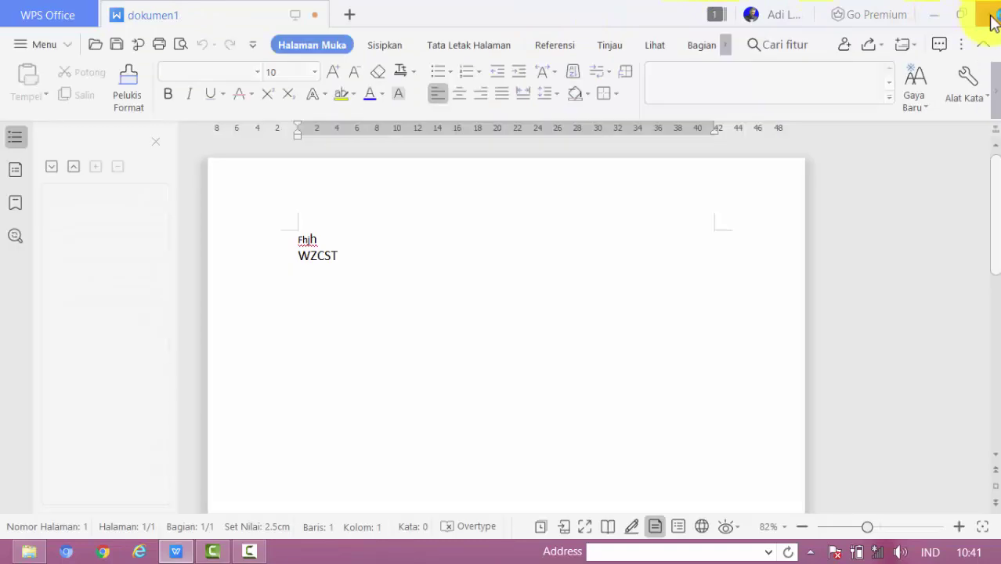
pyautogui.click(990, 14)
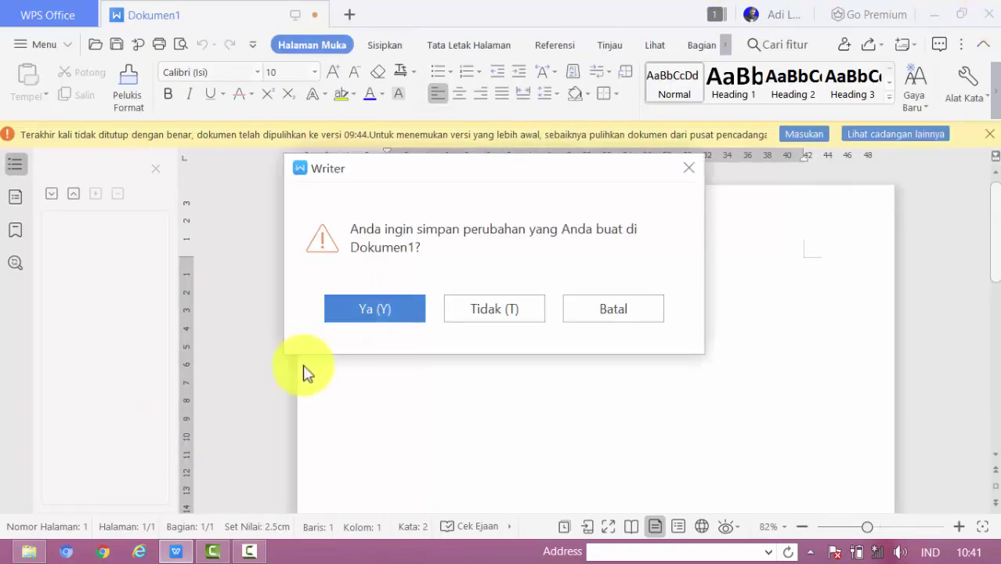
pyautogui.click(495, 311)
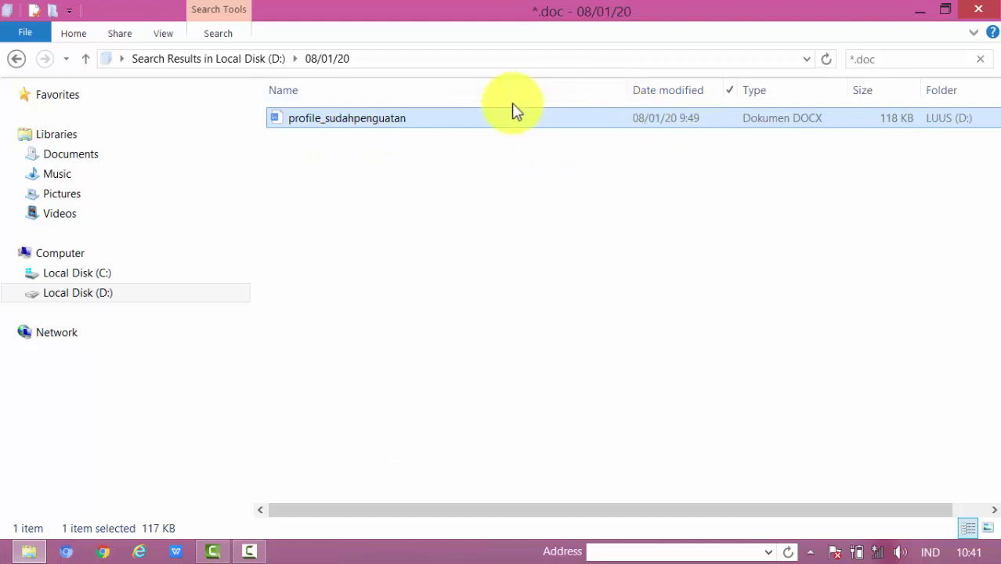
# Change the search within the results dated 08/01/20 to *.xls.
pyautogui.click(891, 56)
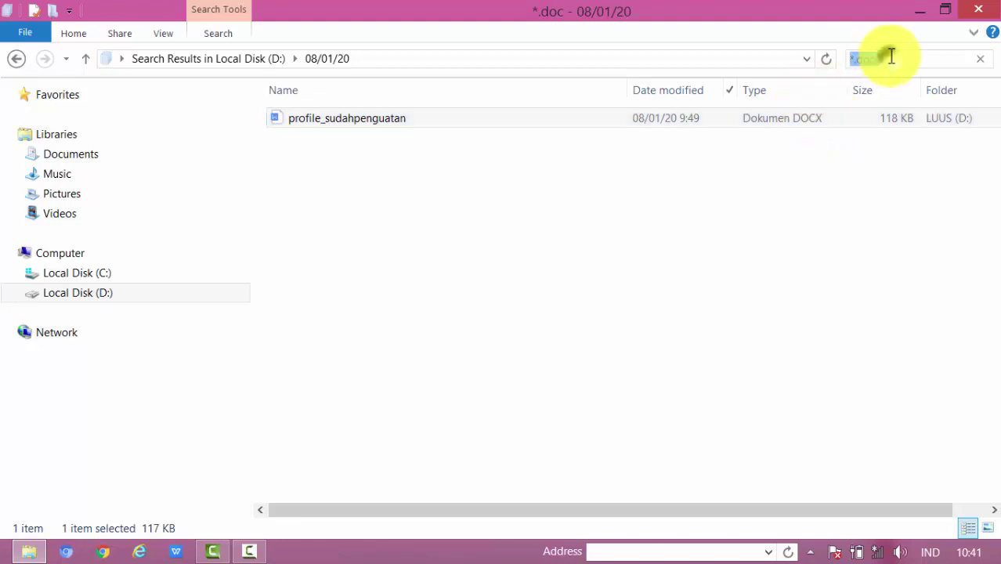
pyautogui.click(892, 58)
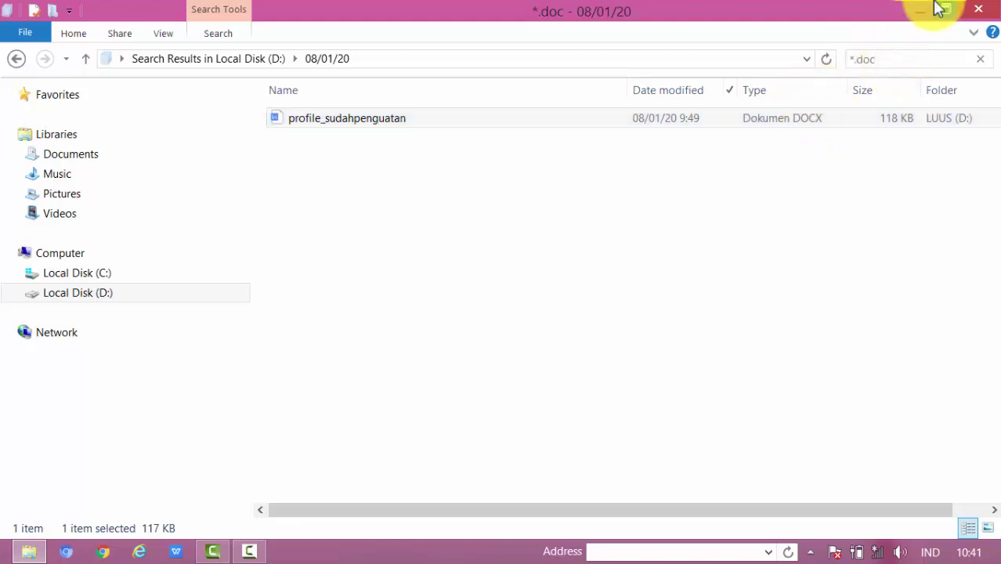
pyautogui.press('BackSpace')
pyautogui.press('BackSpace')
pyautogui.press('BackSpace')
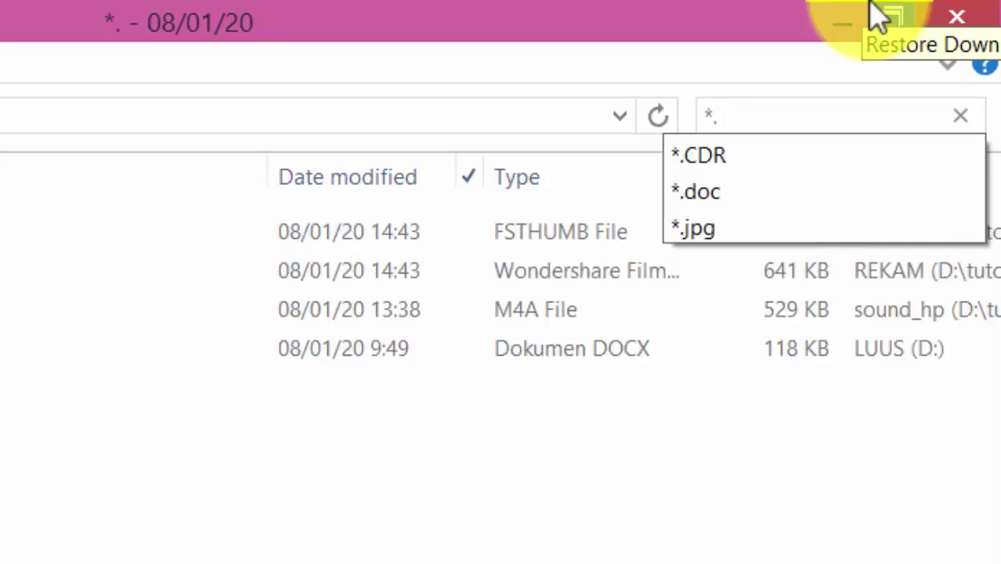
pyautogui.write('xls')
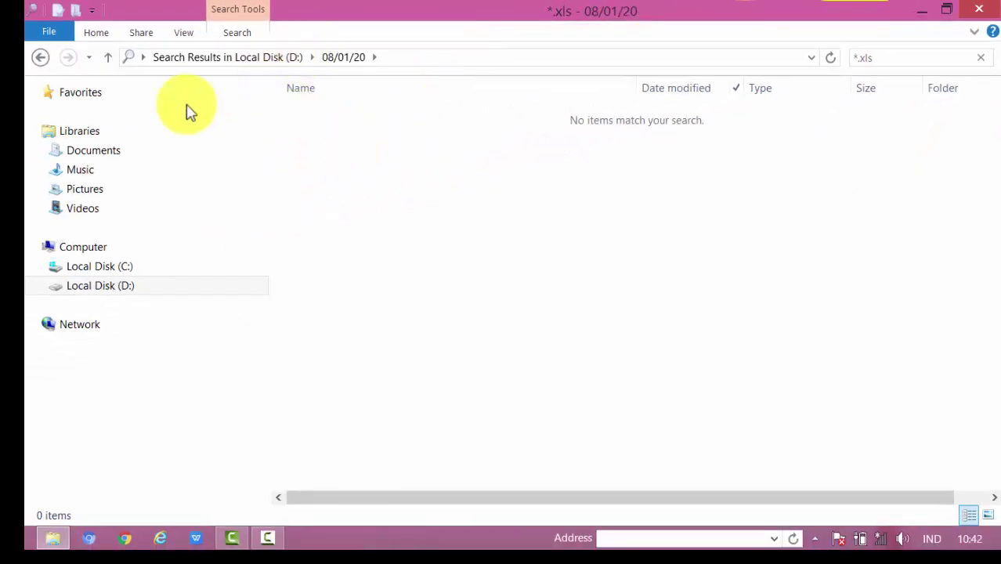
# Return to Local Disk (D:) and search the whole drive for *xls.
pyautogui.click(112, 287)
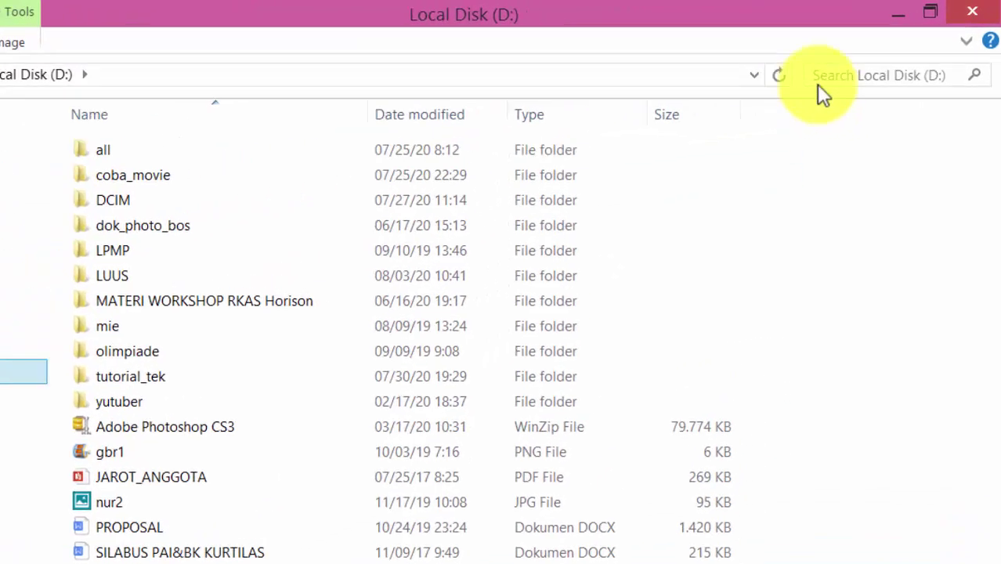
pyautogui.click(827, 77)
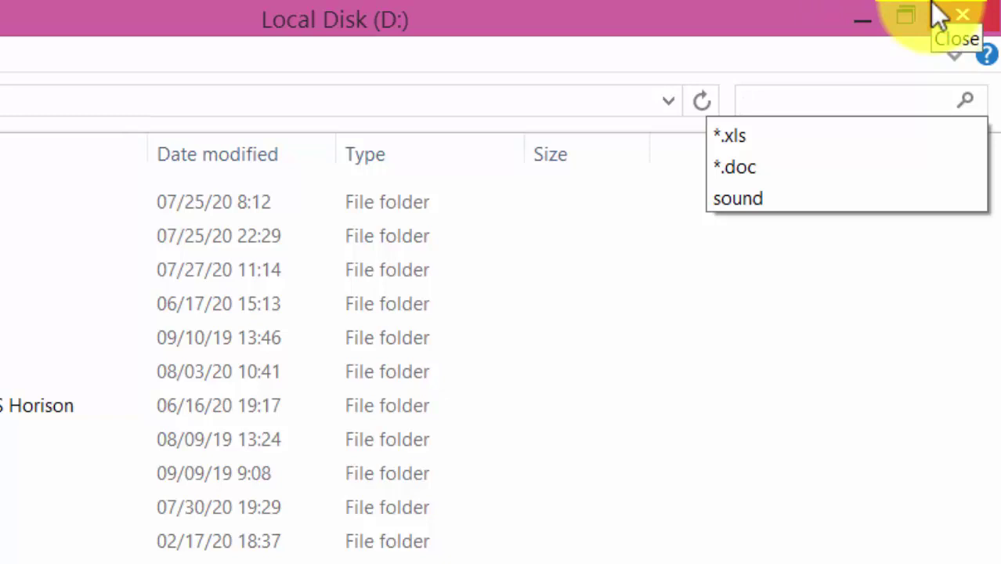
pyautogui.write('*xls')
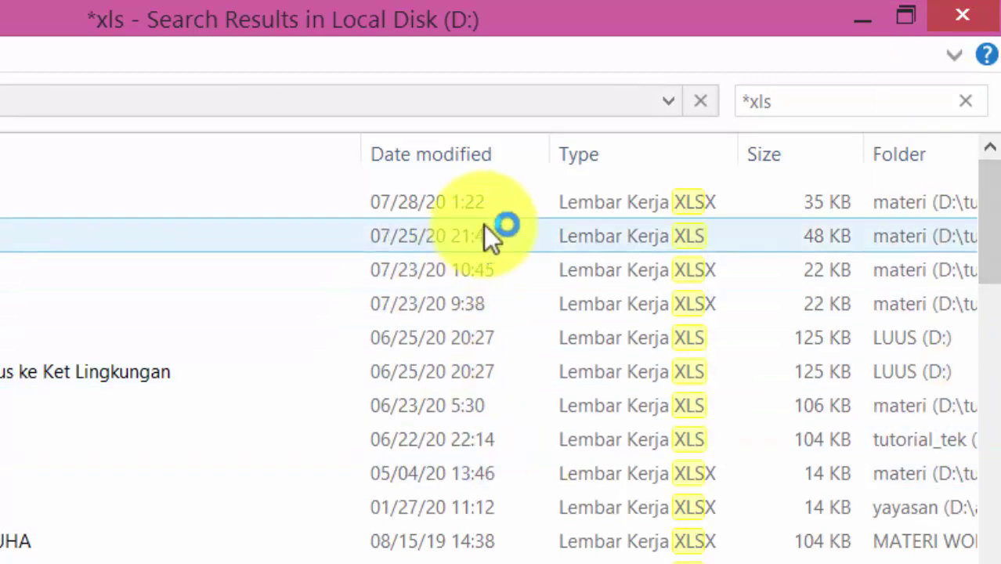
# Filter the spreadsheet search results to files modified last week.
pyautogui.click(544, 151)
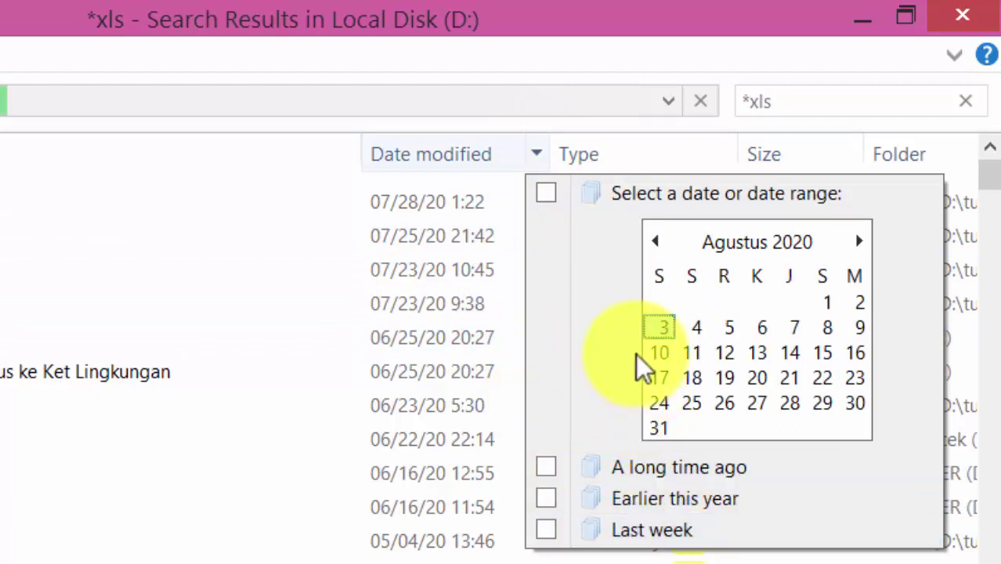
pyautogui.click(546, 530)
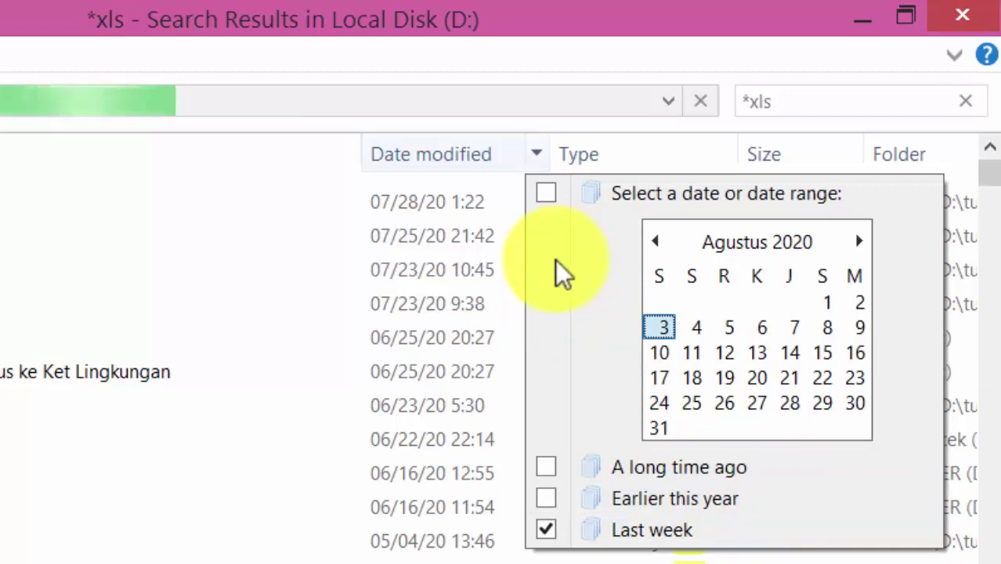
pyautogui.click(531, 266)
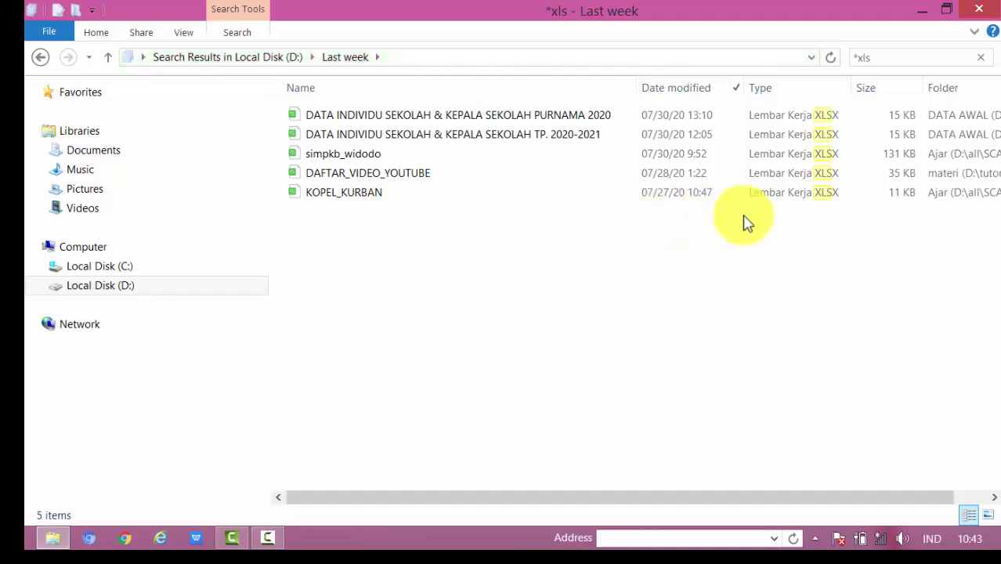
# Go back to Local Disk (D:) and search it for *.jpg, looking through the matching images.
pyautogui.click(901, 55)
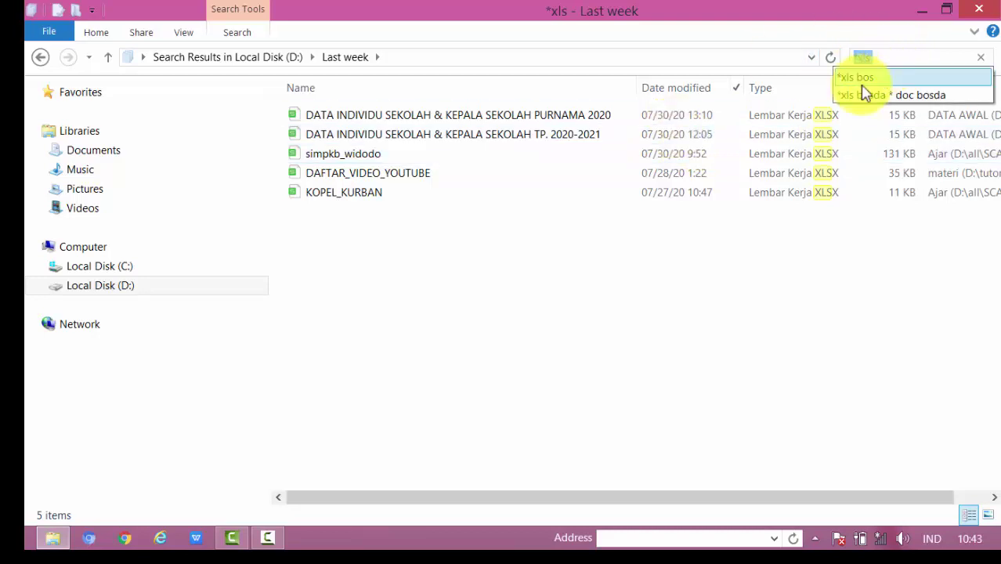
pyautogui.click(117, 286)
pyautogui.click(923, 57)
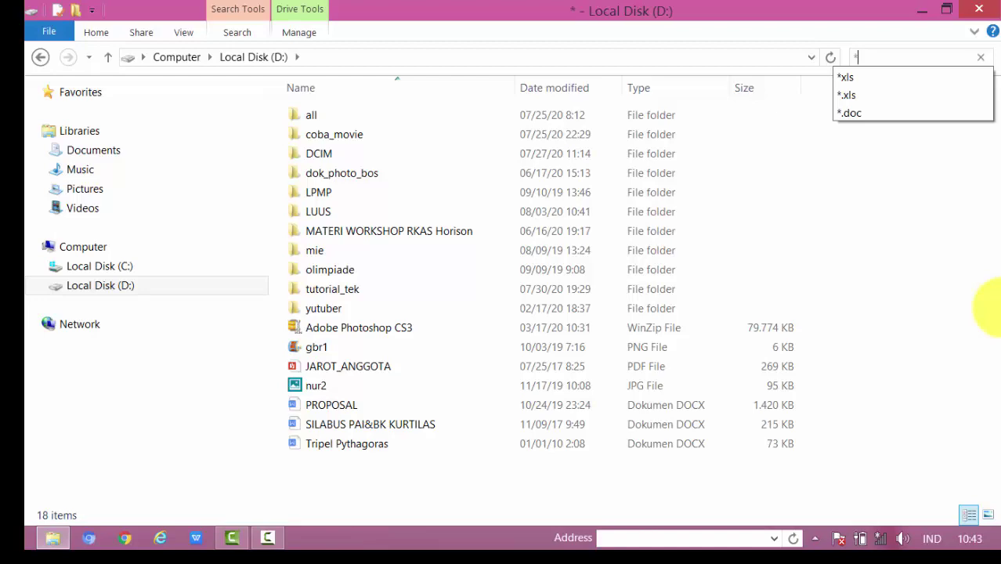
pyautogui.write('*.j')
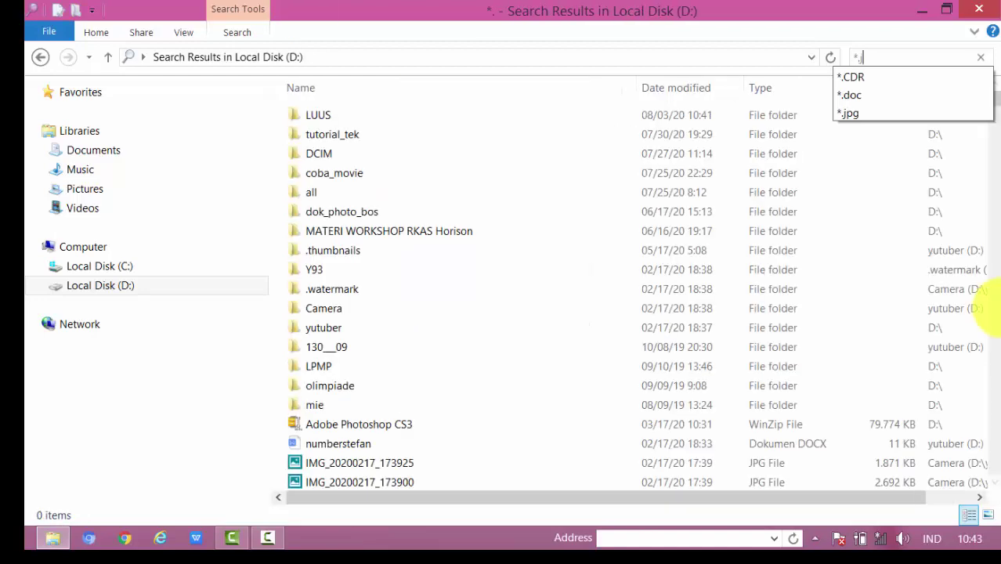
pyautogui.write('pg')
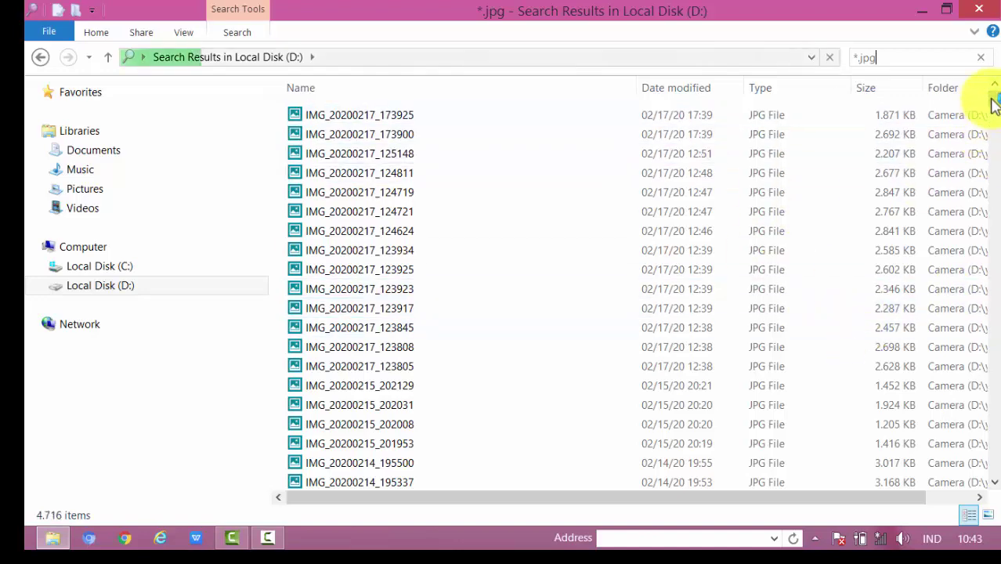
pyautogui.moveTo(995, 98); pyautogui.dragTo(984, 47)
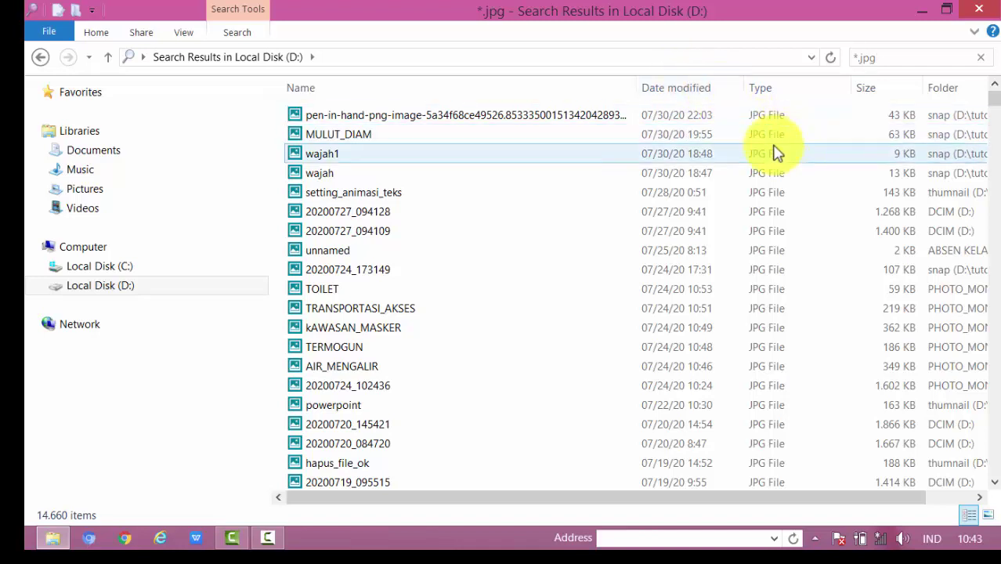
# Filter the image search results to files modified on 31 July 2020.
pyautogui.click(737, 91)
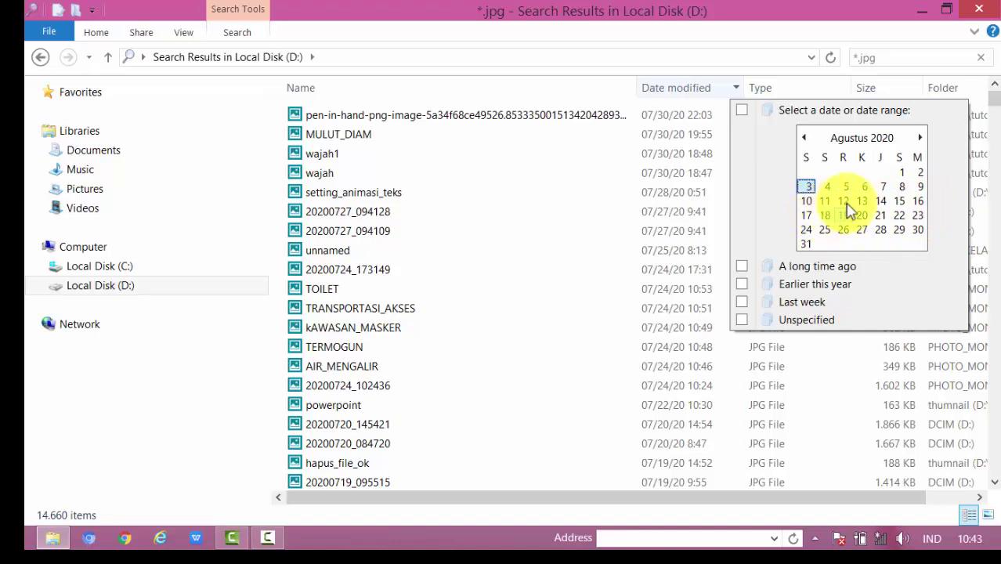
pyautogui.click(807, 139)
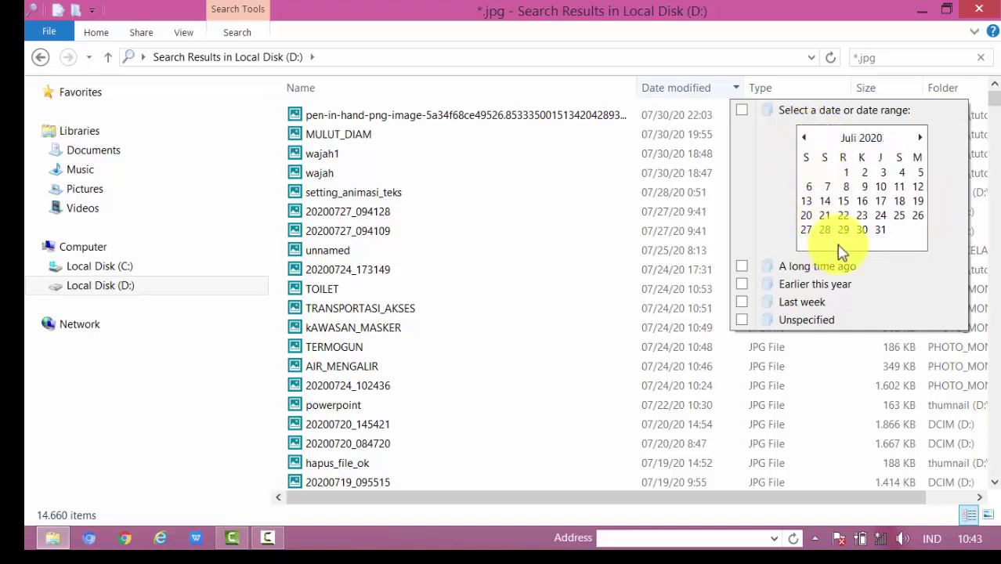
pyautogui.click(881, 229)
pyautogui.click(760, 361)
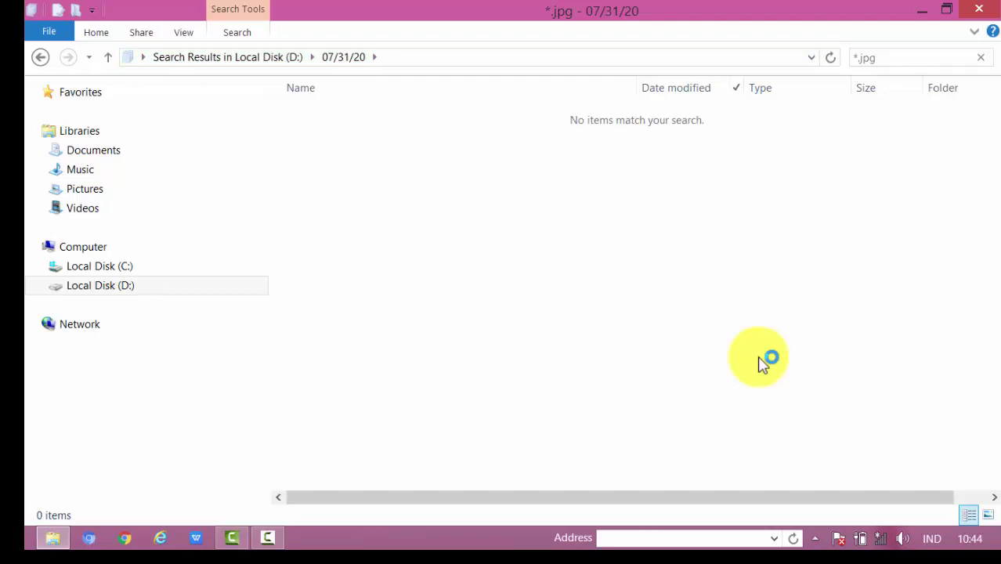
# Clear the 31 July 2020 date filter from the *.jpg search results.
pyautogui.click(736, 89)
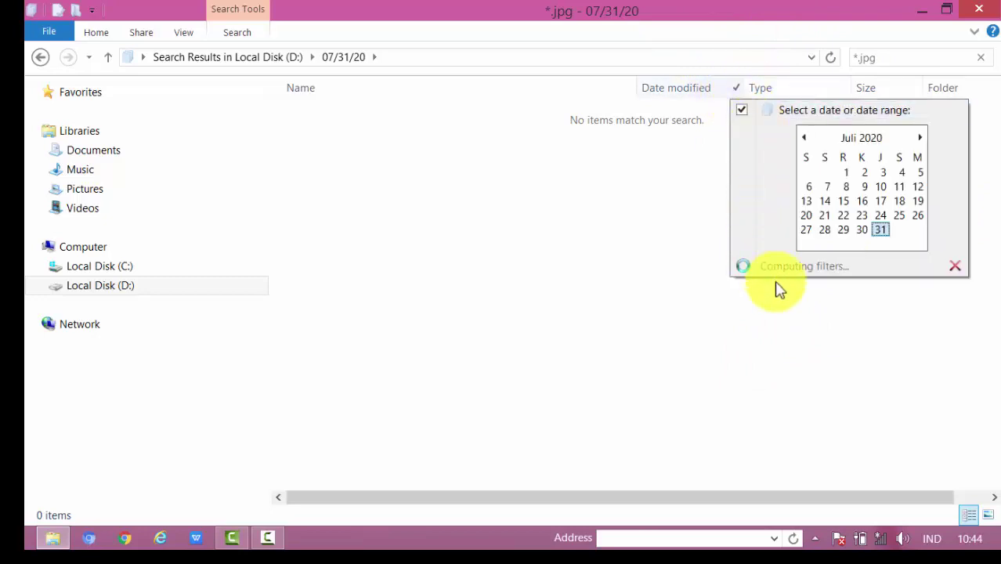
pyautogui.click(742, 110)
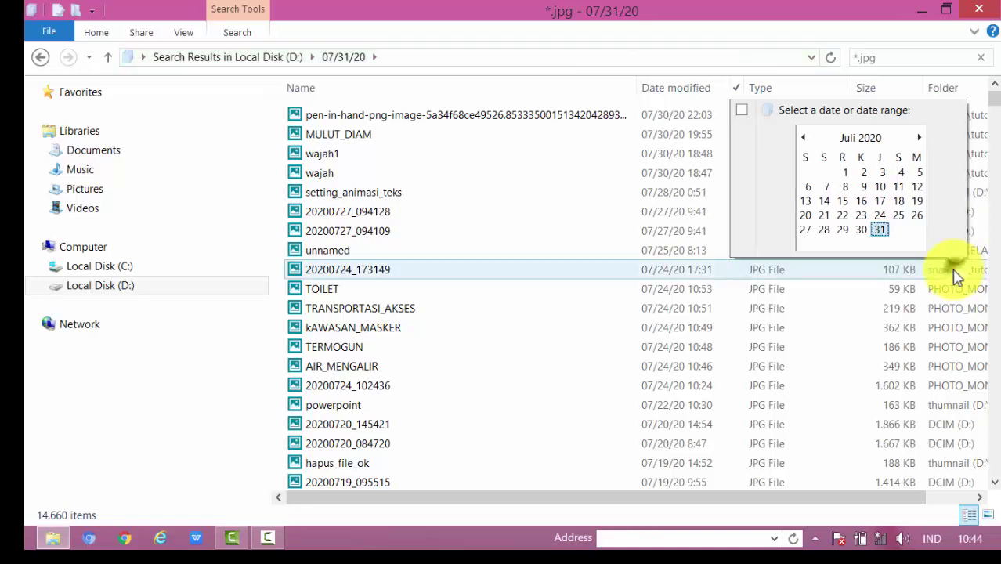
pyautogui.click(742, 110)
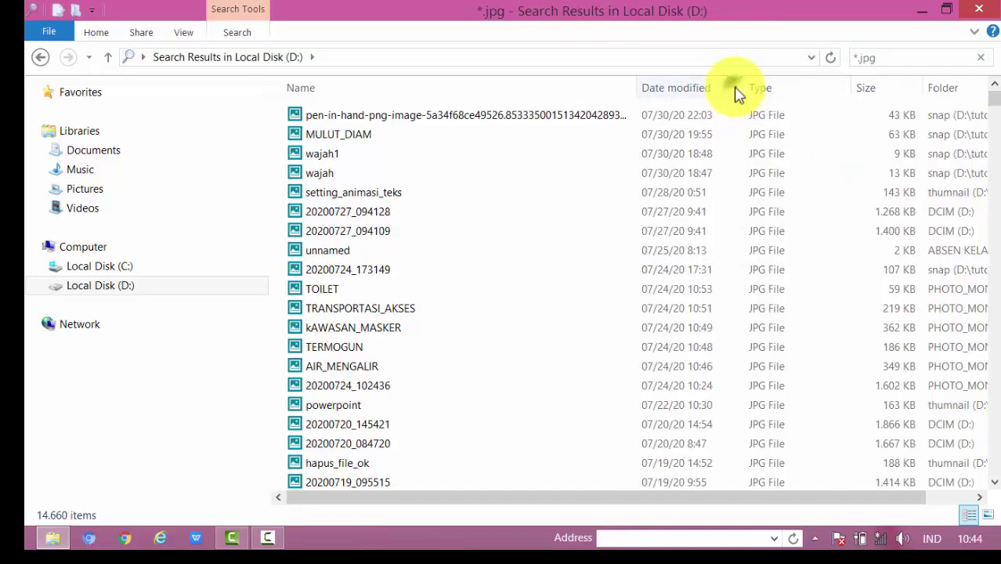
# Filter the *.jpg search results to files modified last week.
pyautogui.click(736, 89)
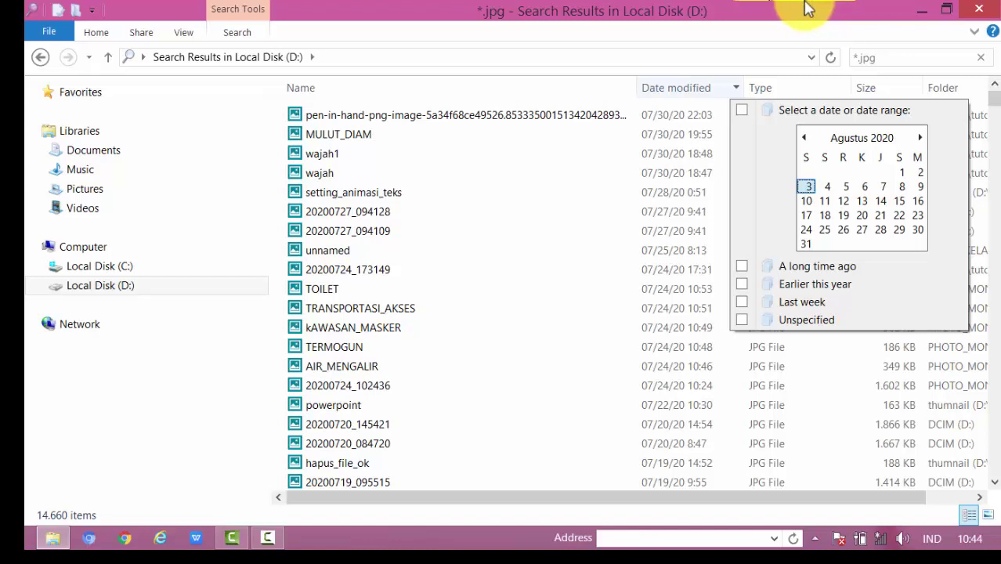
pyautogui.click(743, 303)
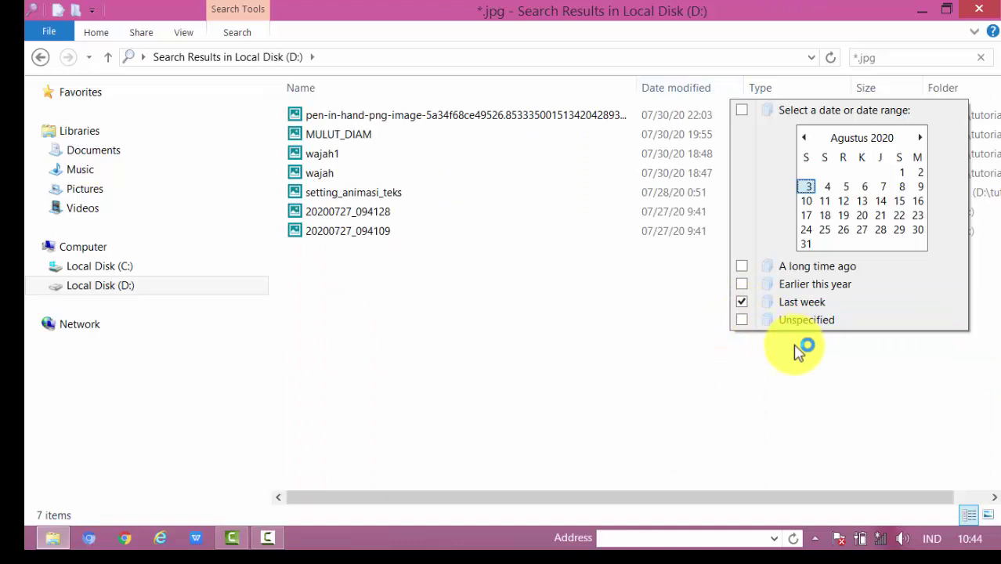
pyautogui.click(539, 315)
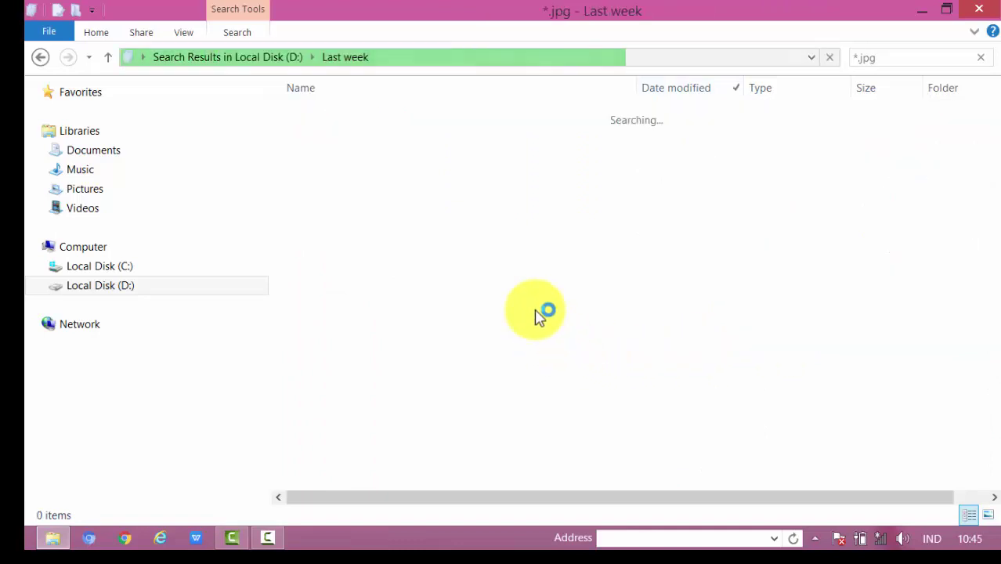